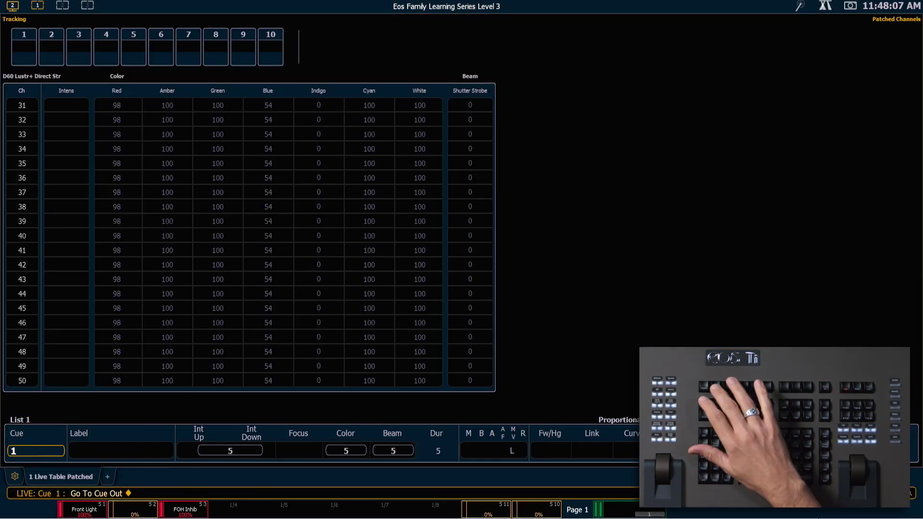
Open the patch and copy channel 101 to channel 106
key("shift+2")
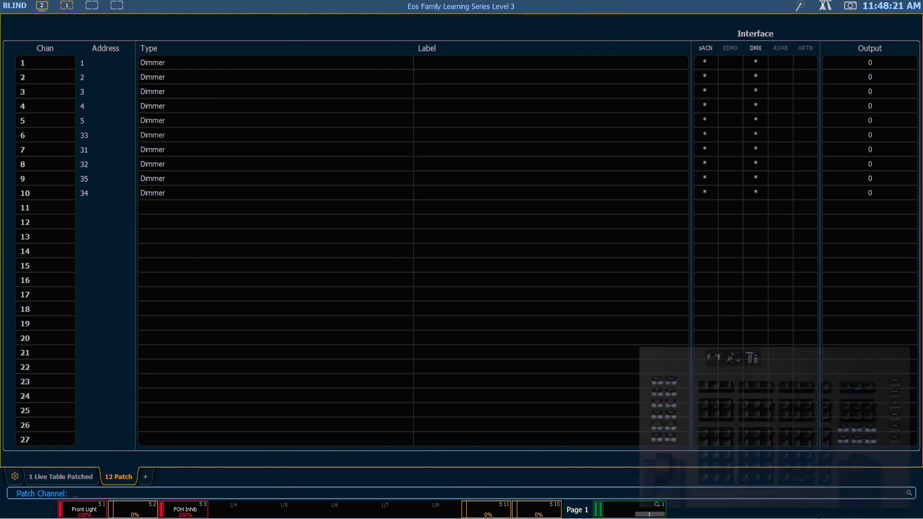
type("101")
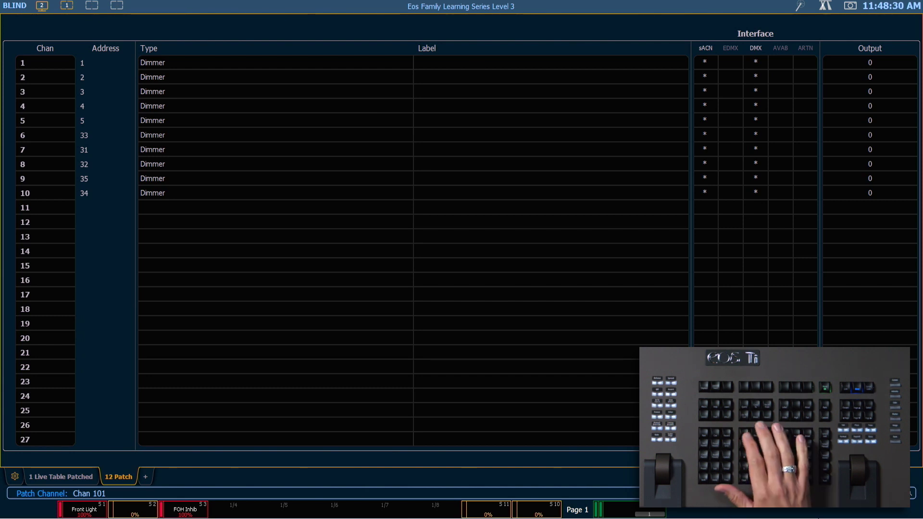
key("ctrl+q")
type("106")
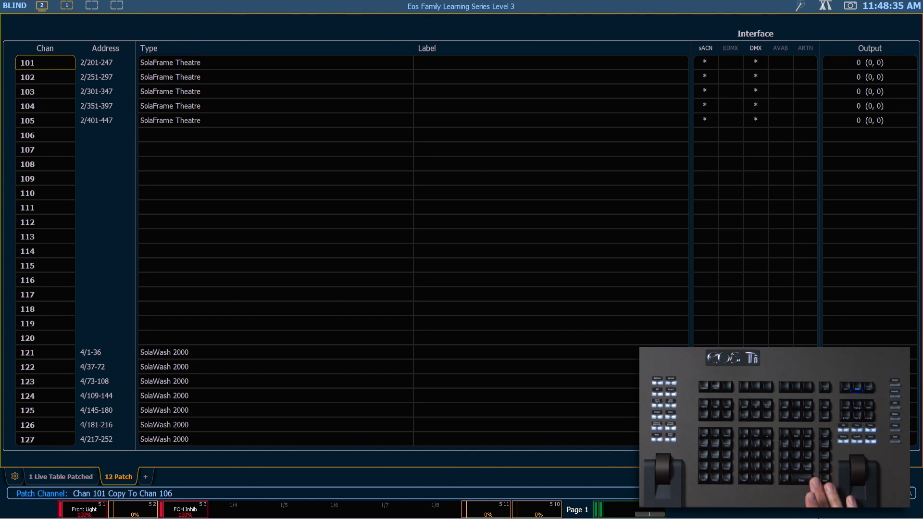
key("Return")
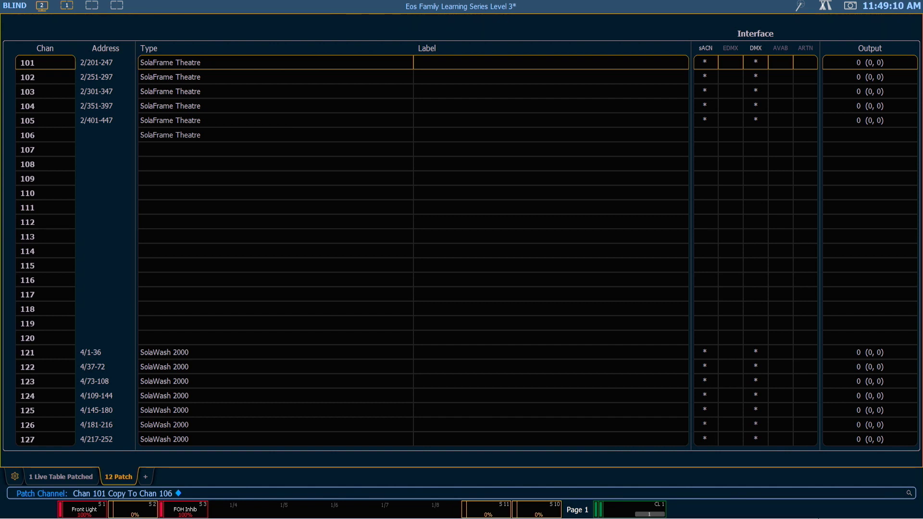
Copy channel 101 to channel 107 in the patch with the Plus Show option
type("101")
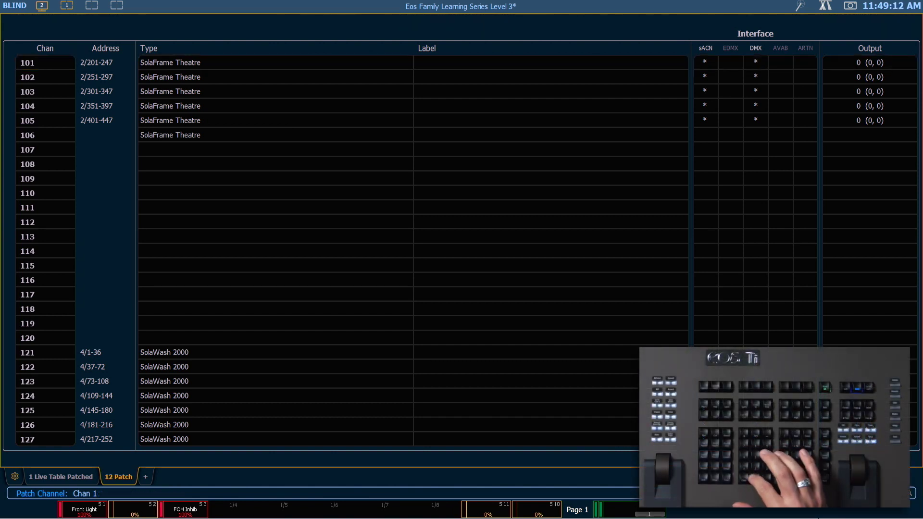
type("q")
type("107")
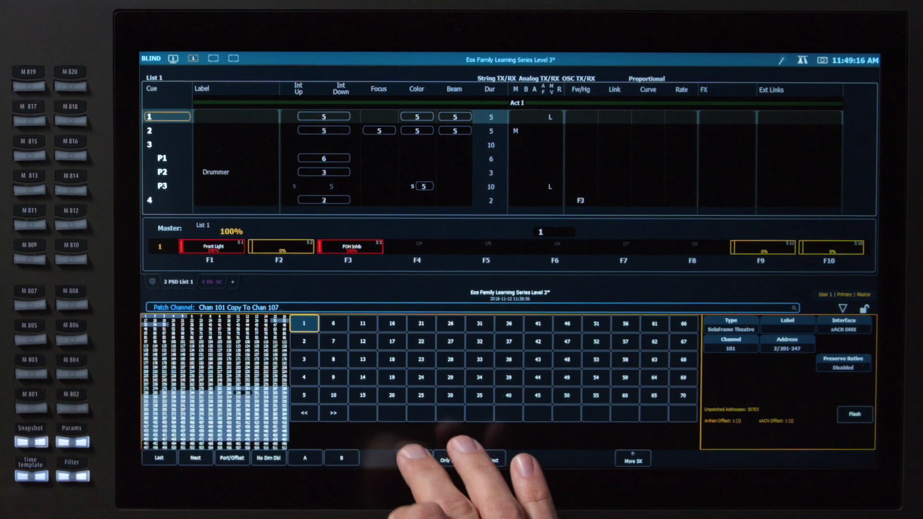
left_click(412, 457)
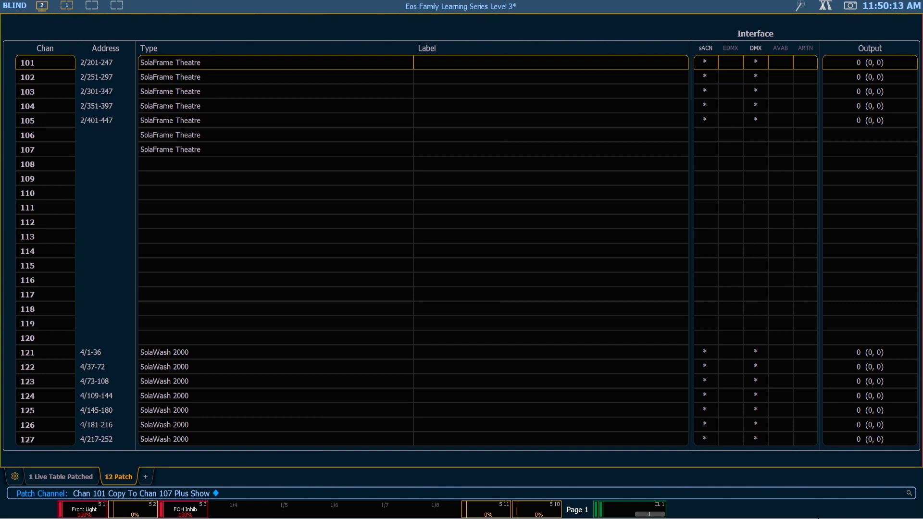
Copy channel 101 to channel 108 in the patch with the Only Show option
type("101")
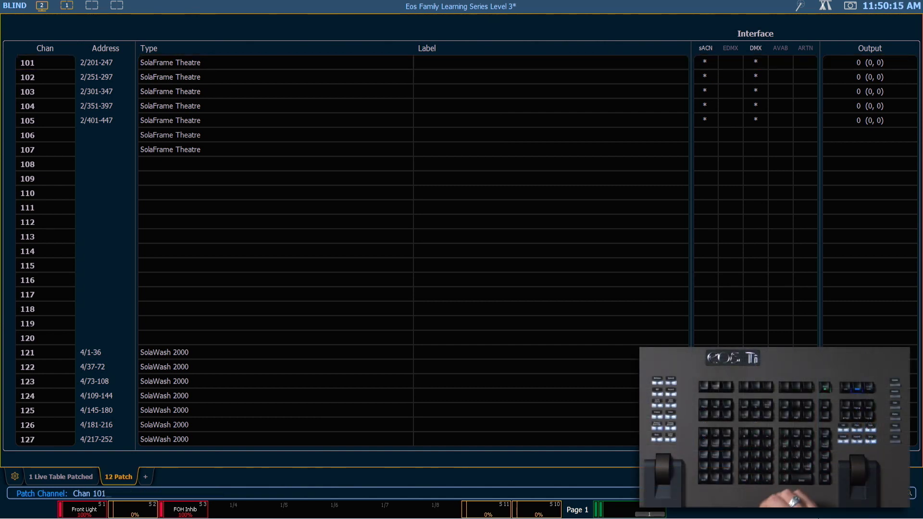
type("q108")
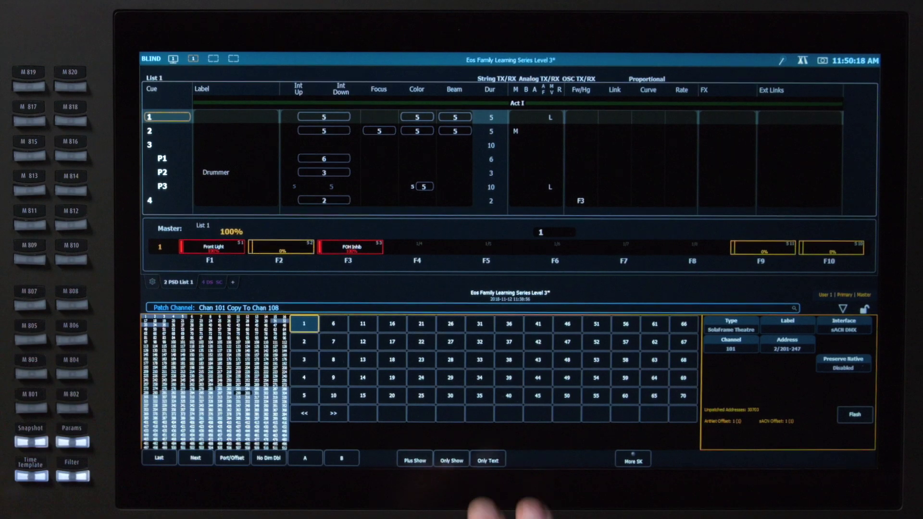
left_click(451, 461)
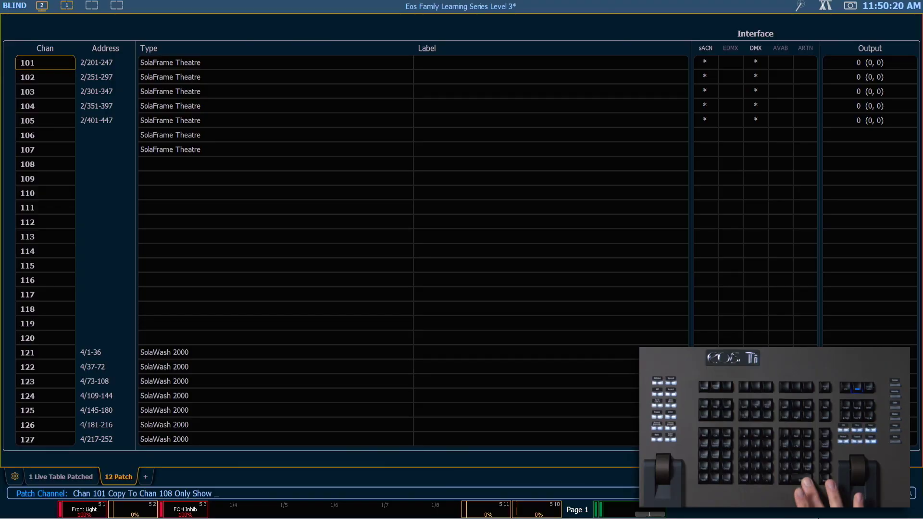
key("Return")
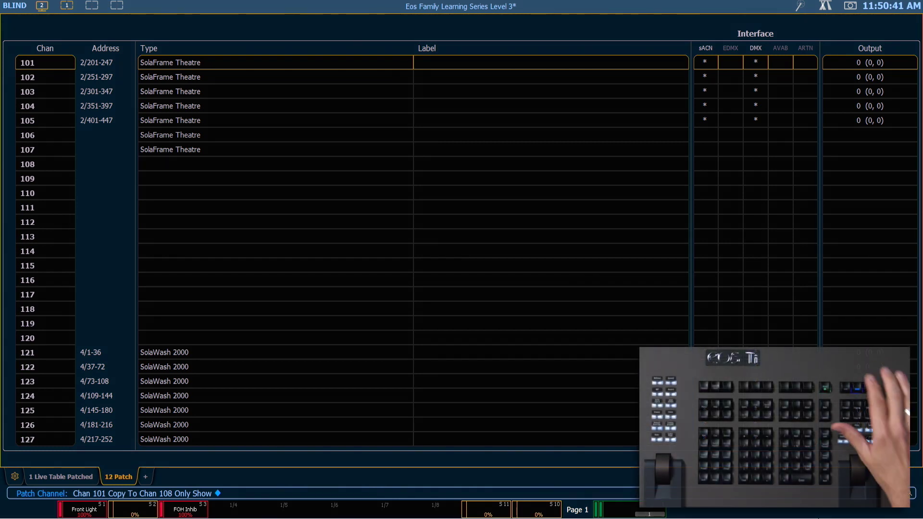
View channel 101 onward in the Blind cue spreadsheet with intensities only, and compare channels 101, 107 and 108 in cue 18
key("F2")
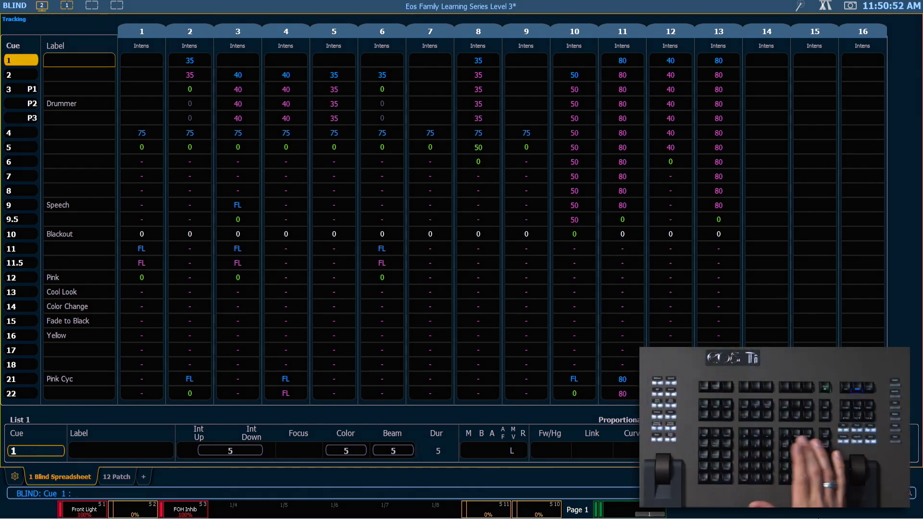
type("101")
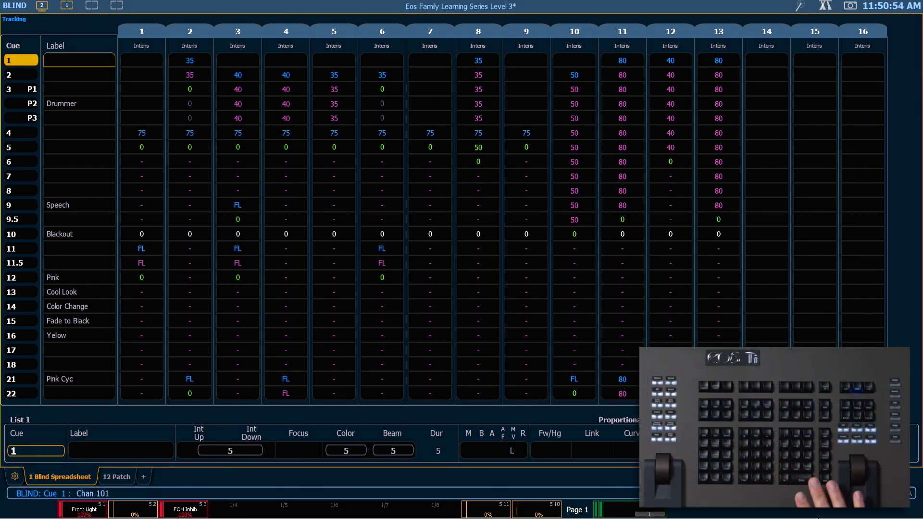
key("Return")
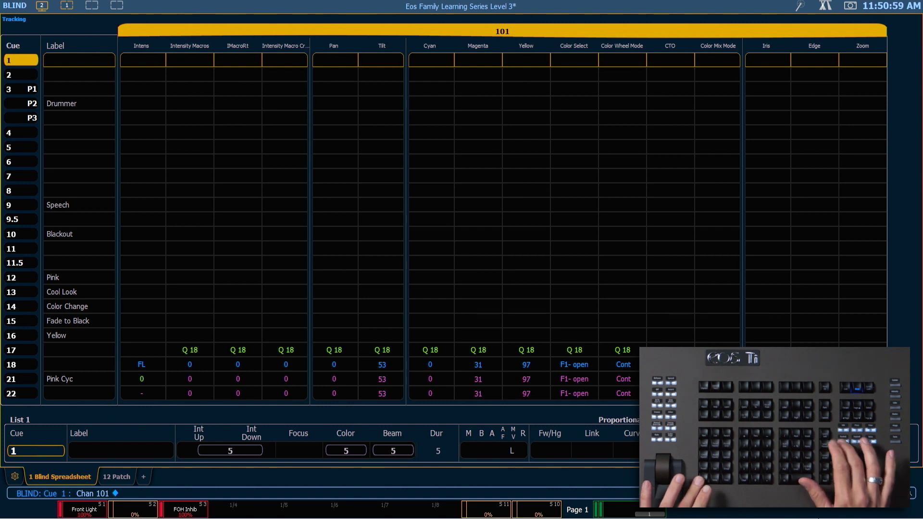
key("alt+f")
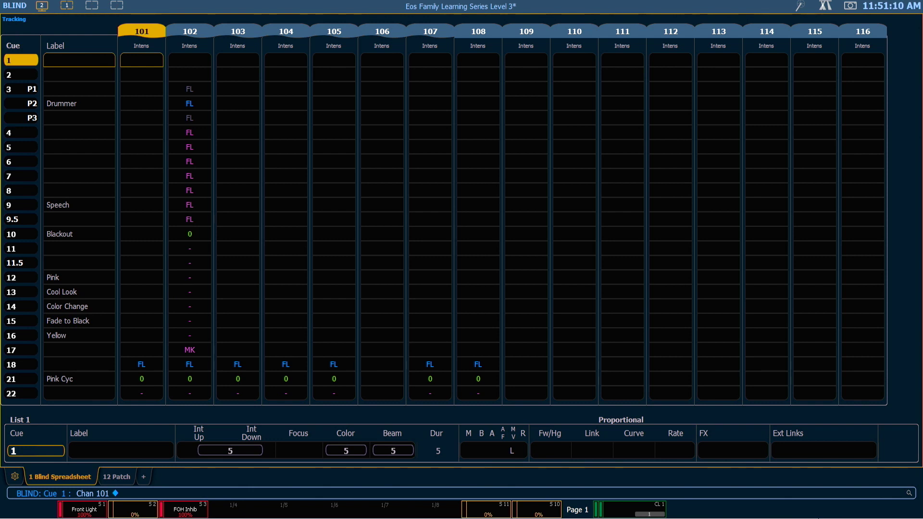
left_click_drag(429, 365, 478, 365)
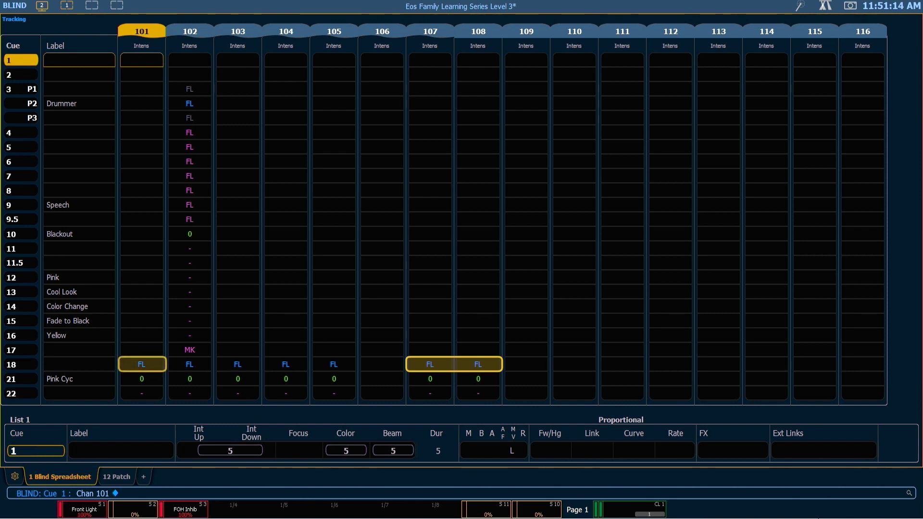
key("Escape")
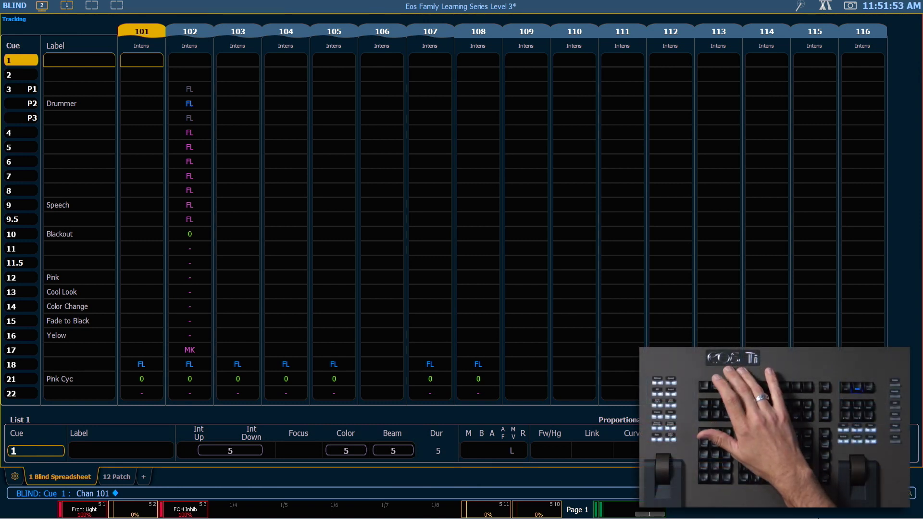
Return to the patch and copy channel 101 to channel 109 with the Only Text option
key("p")
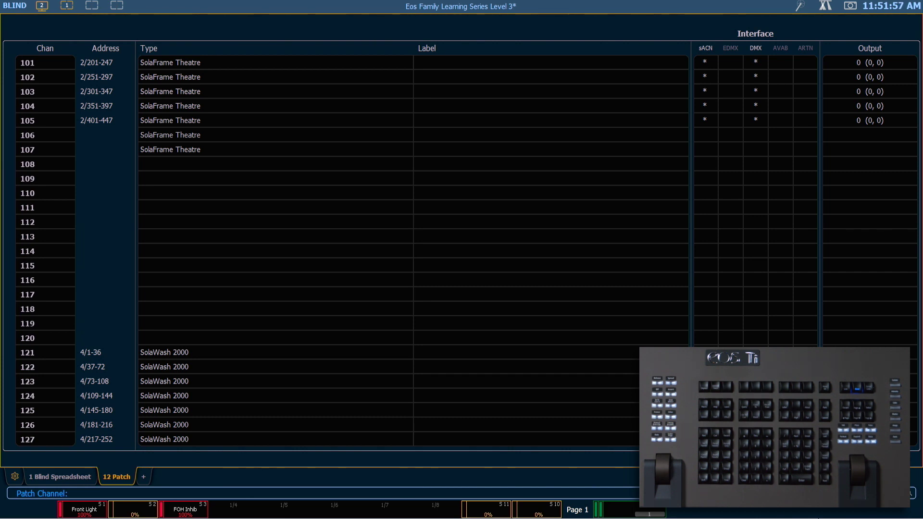
key("1")
key("0")
key("1")
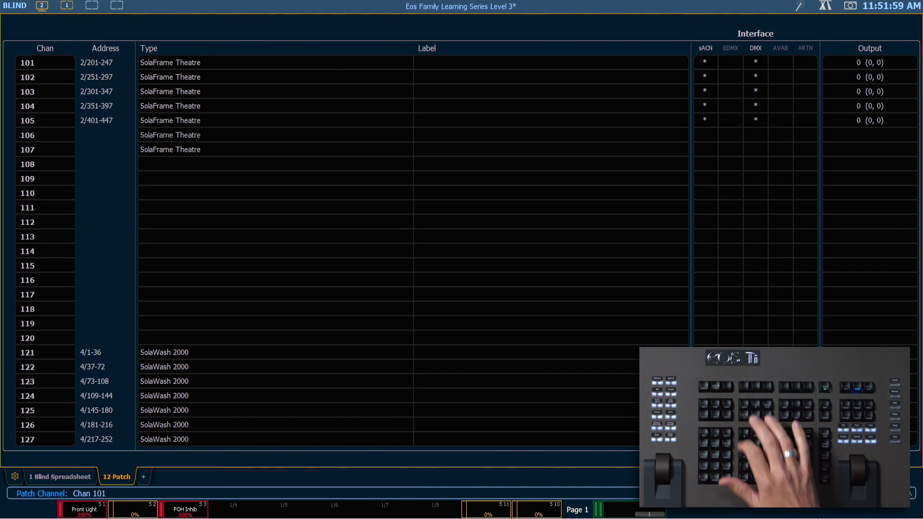
key("q")
key("1")
key("0")
key("9")
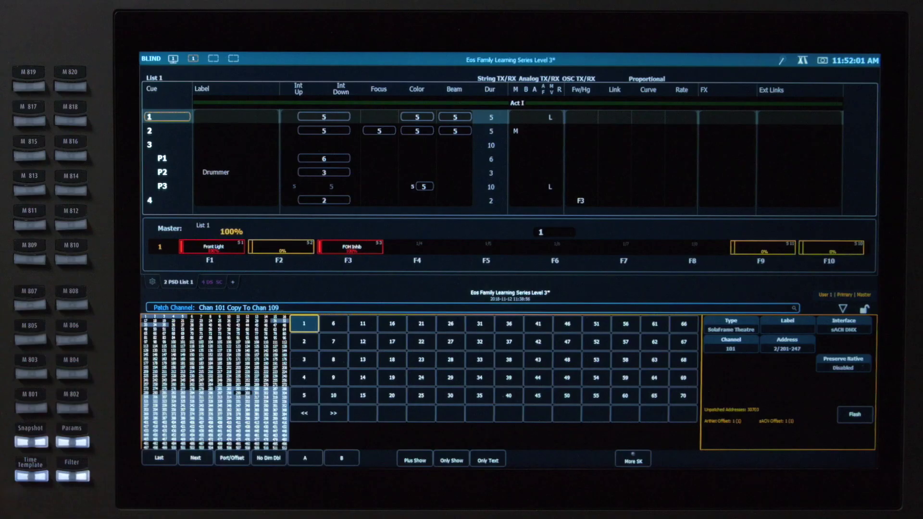
left_click(488, 461)
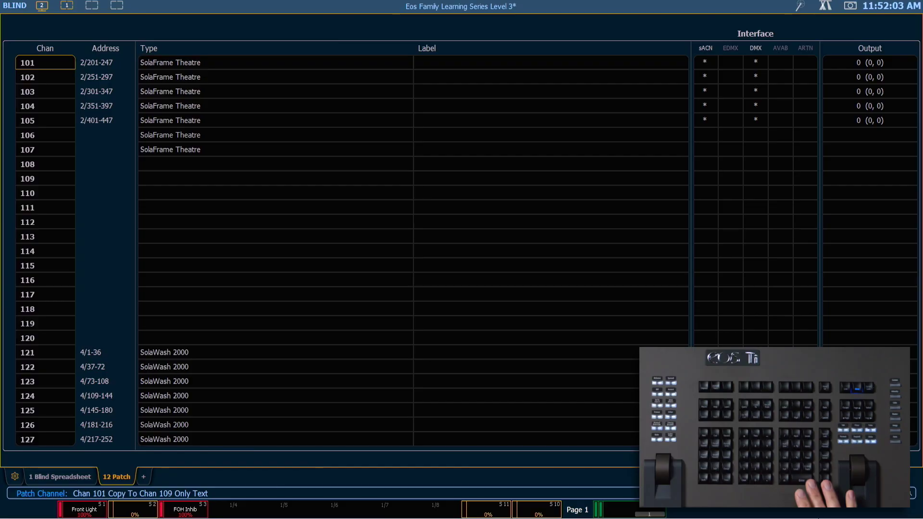
key("Return")
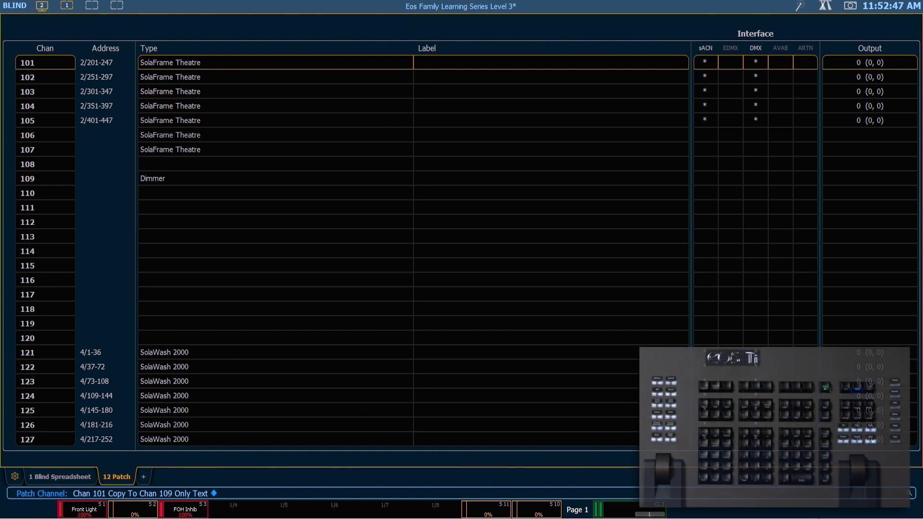
Move channel 106 to channel 110 in the patch
type("106")
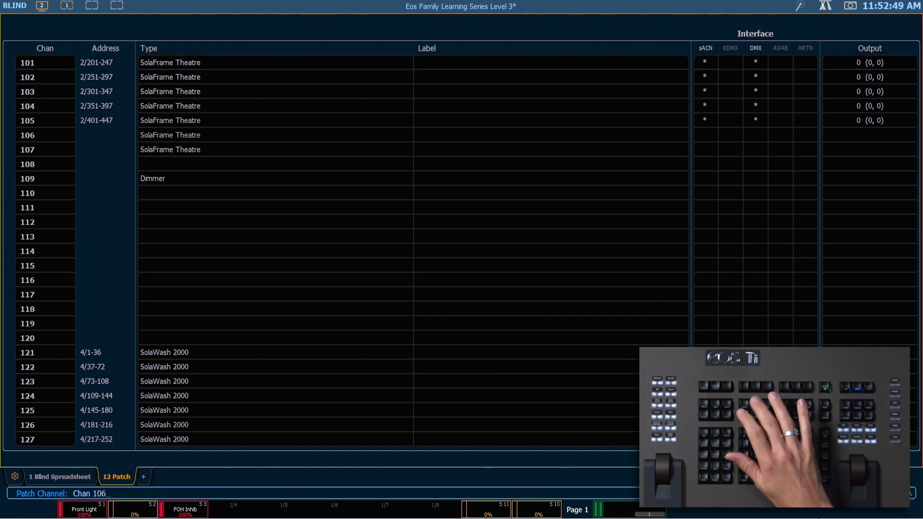
type("m")
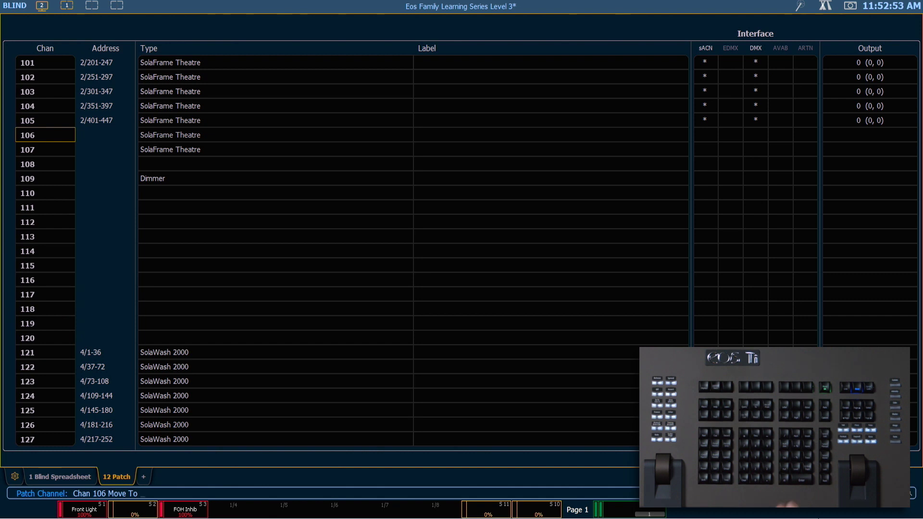
type("110")
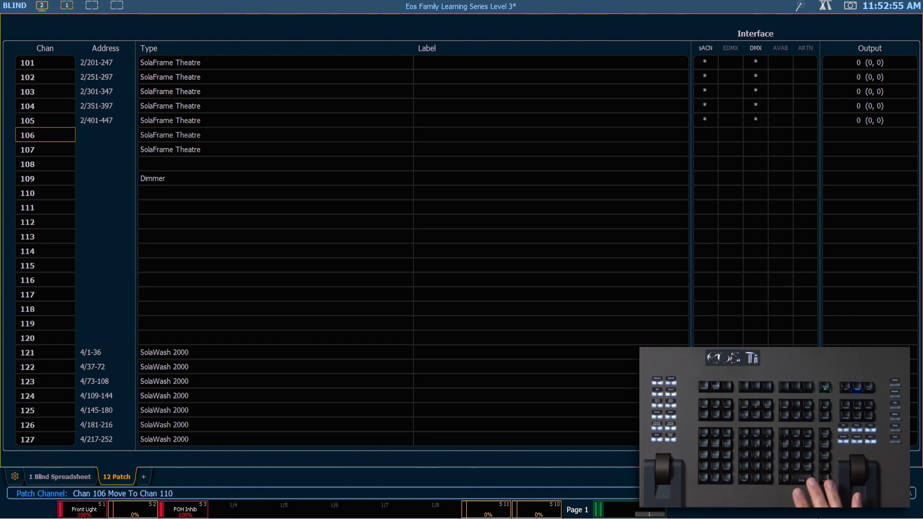
key("Return")
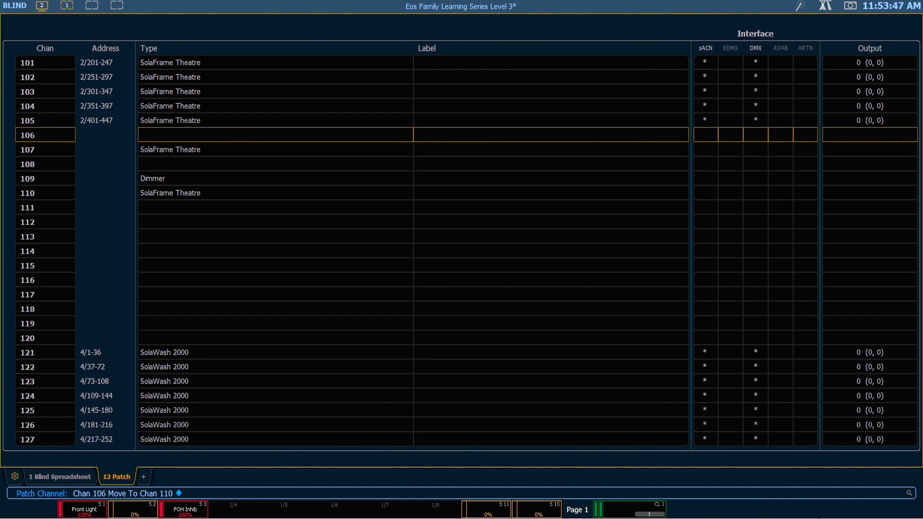
View focus palette 1 in Blind, switch it to table format, and compare the pan and tilt of channels 101 and 107
key("F3")
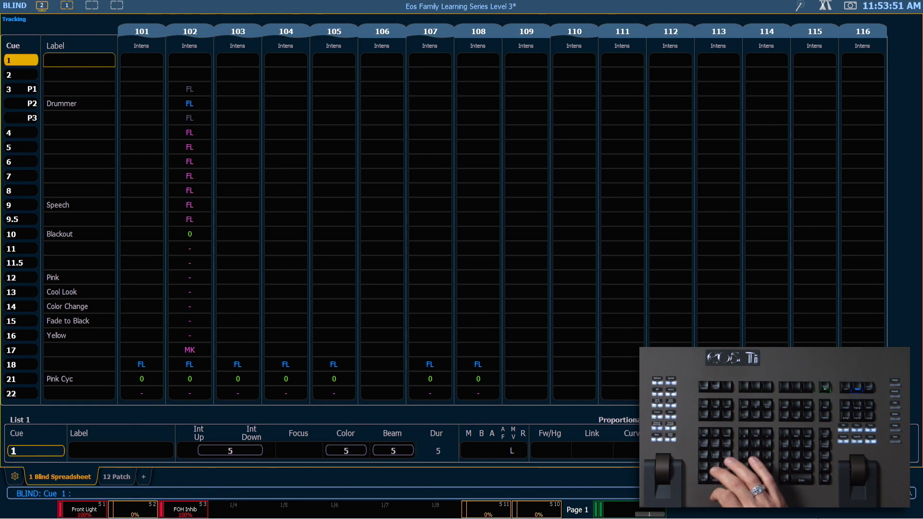
key("alt+f")
key("1")
key("Return")
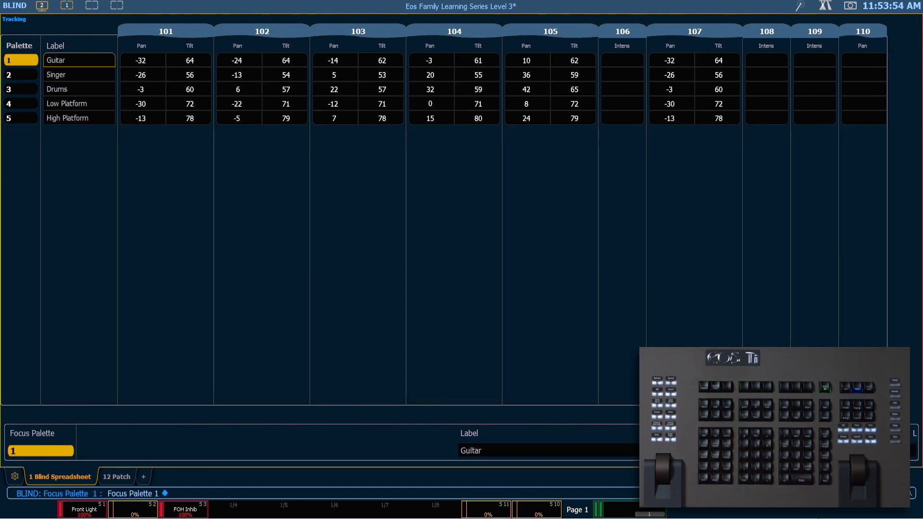
key("F4")
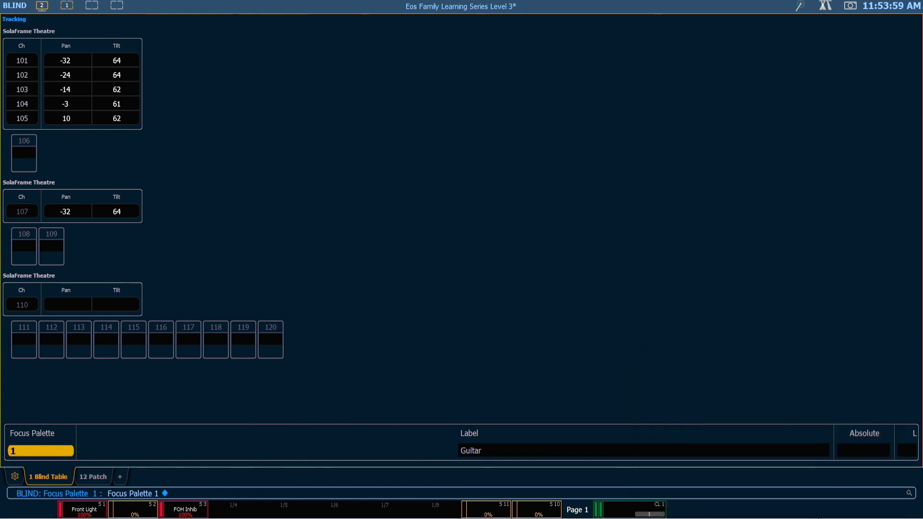
left_click(72, 212)
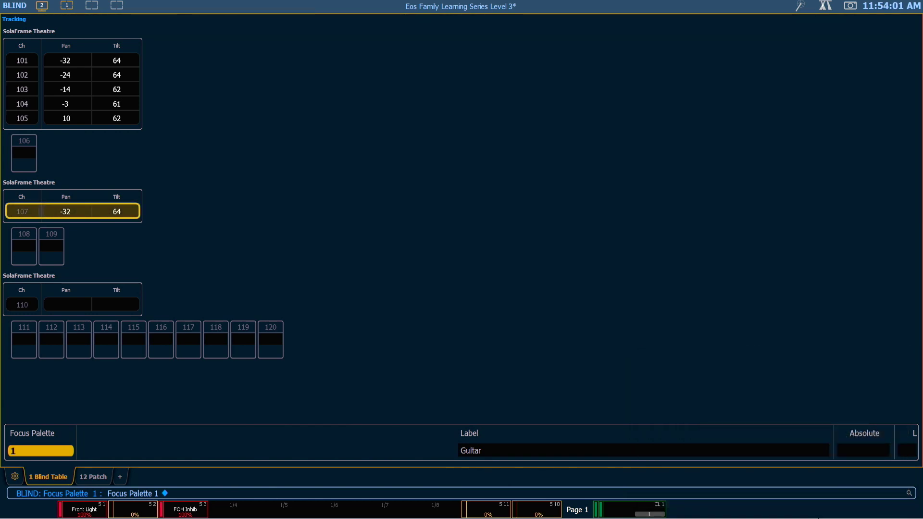
left_click(72, 60)
key("Escape")
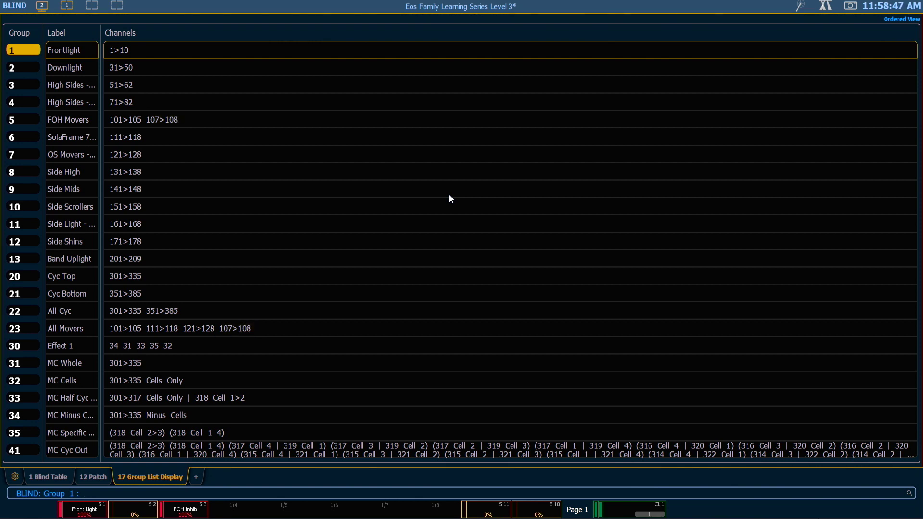
Remove channels 107 thru 108 from groups 5, 23 and 99 in the group list
key("g")
key("5")
key("plus")
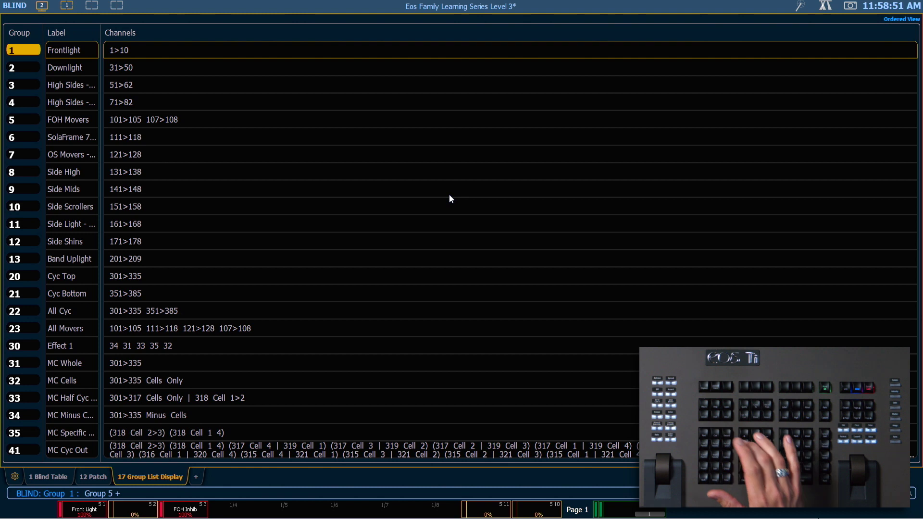
key("2")
key("3")
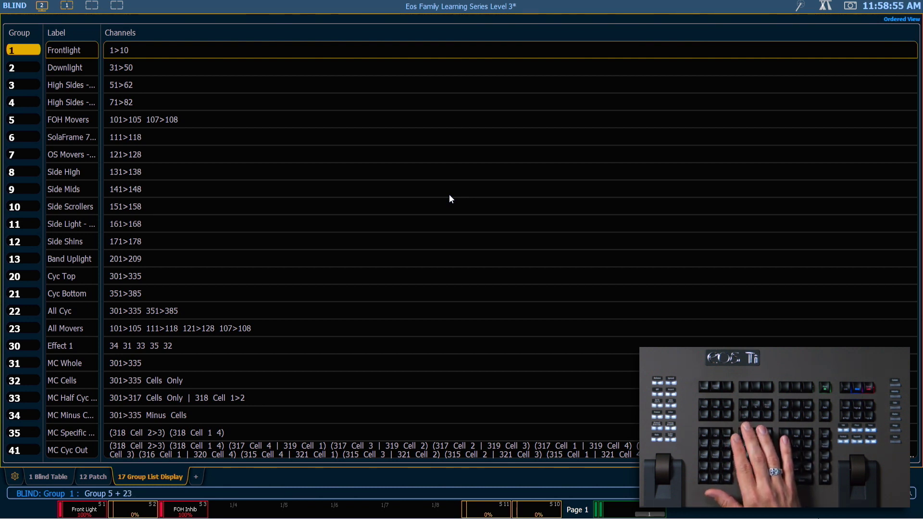
key("plus")
key("9")
key("9")
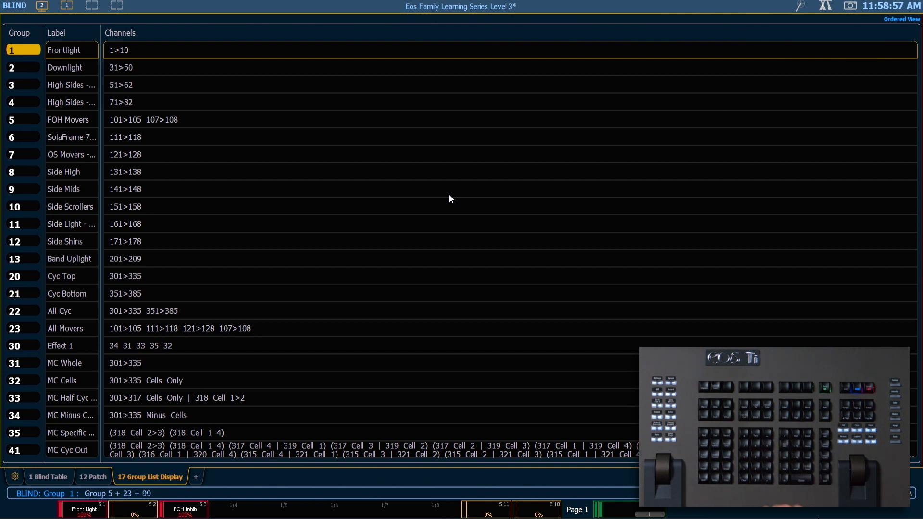
key("Return")
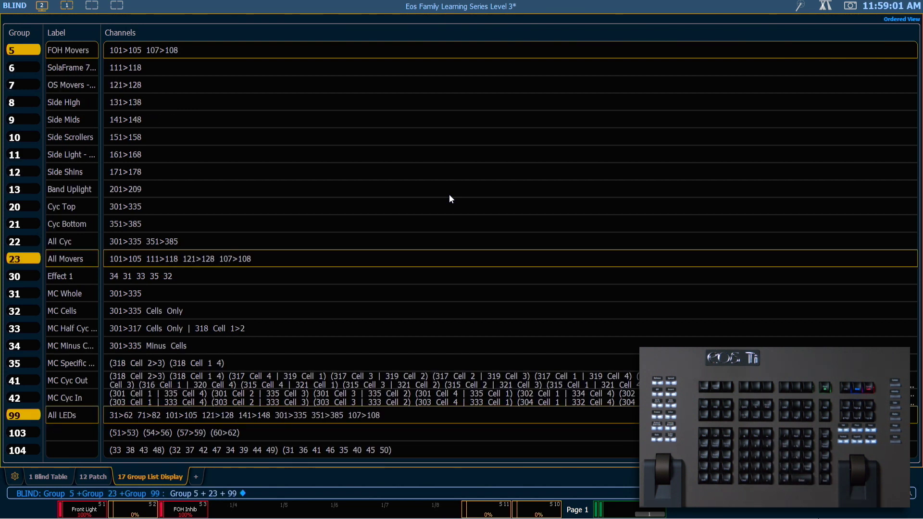
key("minus")
key("1")
key("0")
key("7")
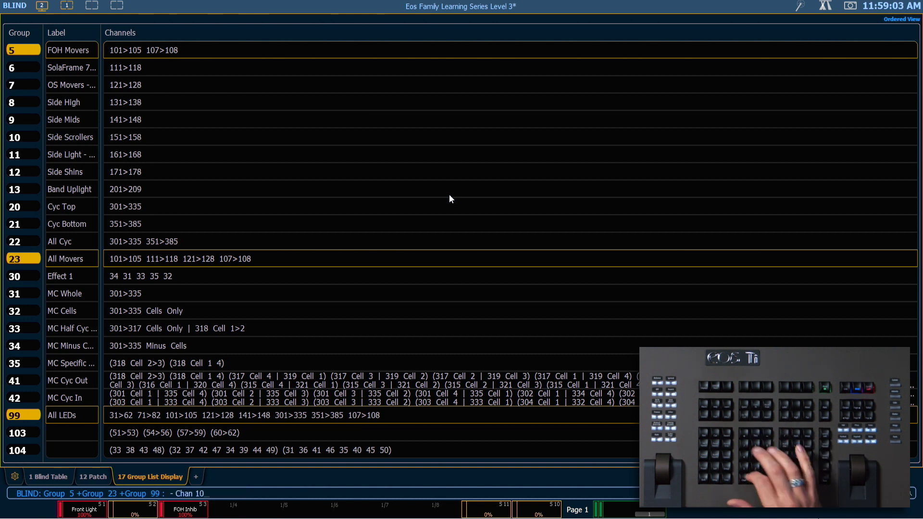
key("t")
key("1")
key("0")
key("8")
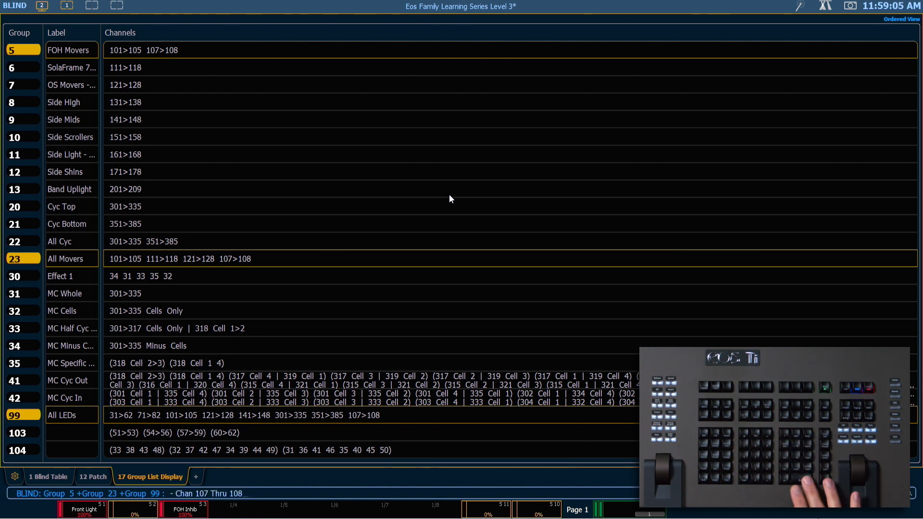
key("Return")
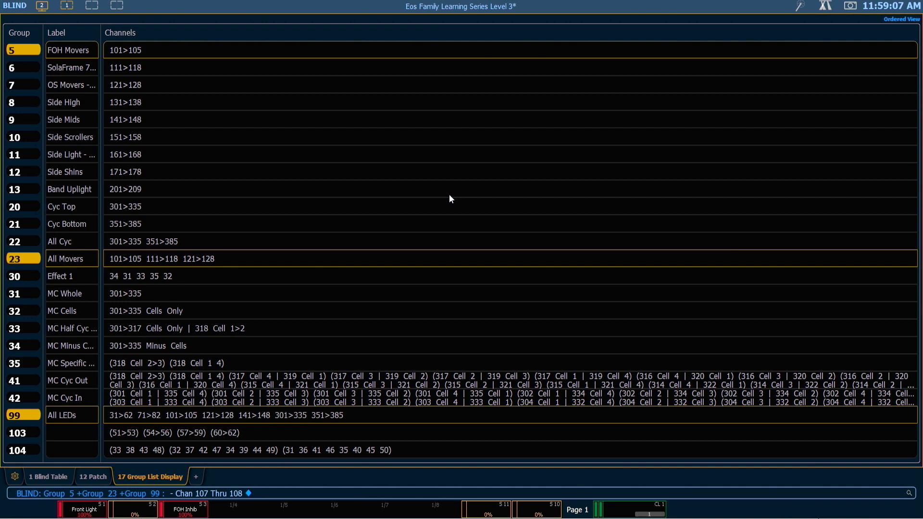